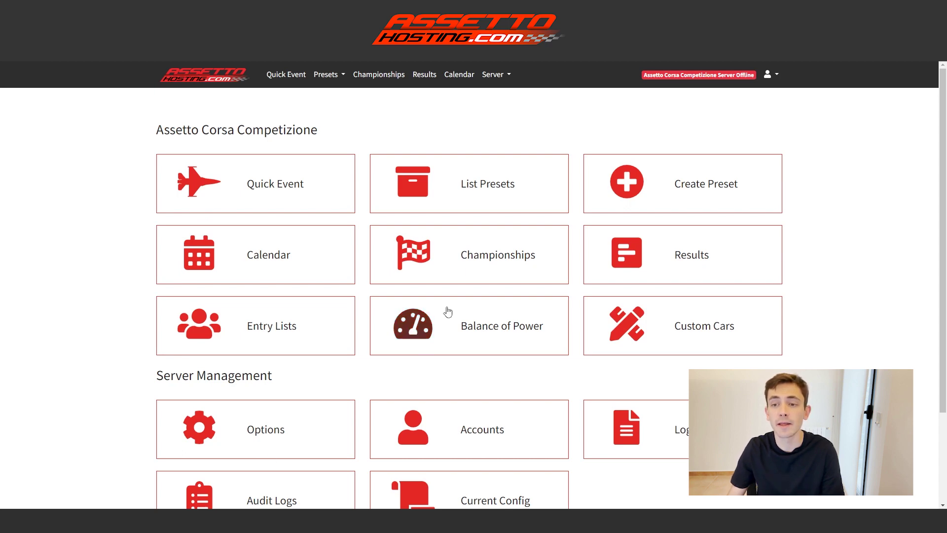
Step: Open the Options page from the Server menu in the top navbar
left_click(507, 75)
left_click(502, 94)
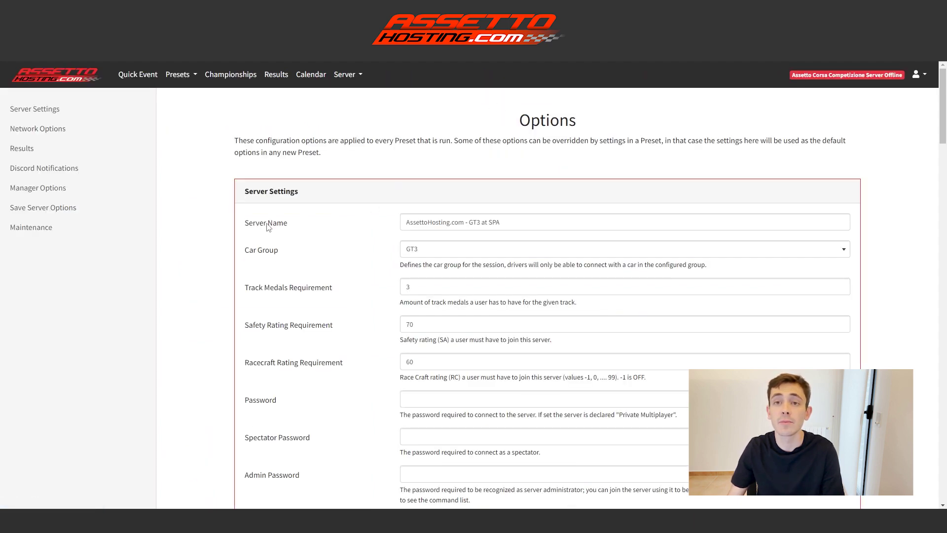
Step: Change the Car Group from GT3 to Any Car
scroll(268, 226, "down", 1)
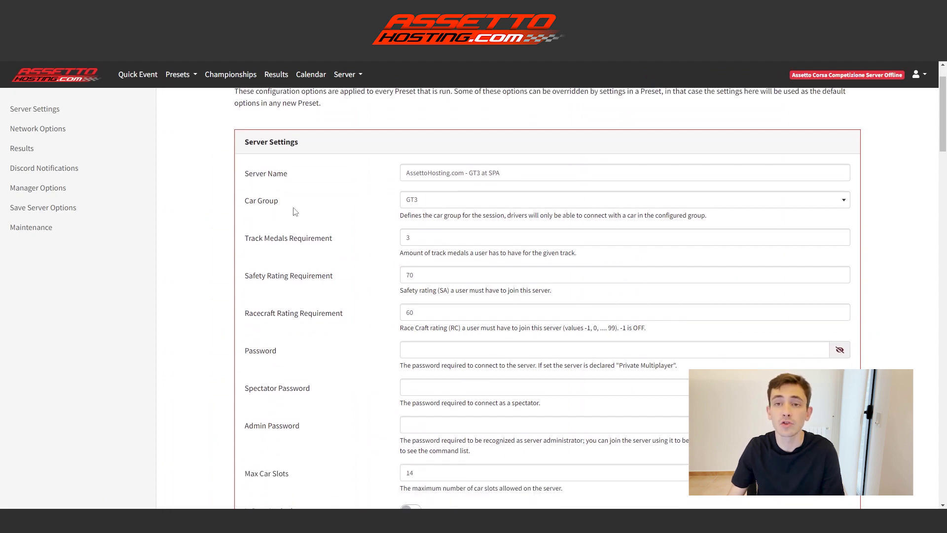
left_click(435, 203)
left_click(427, 236)
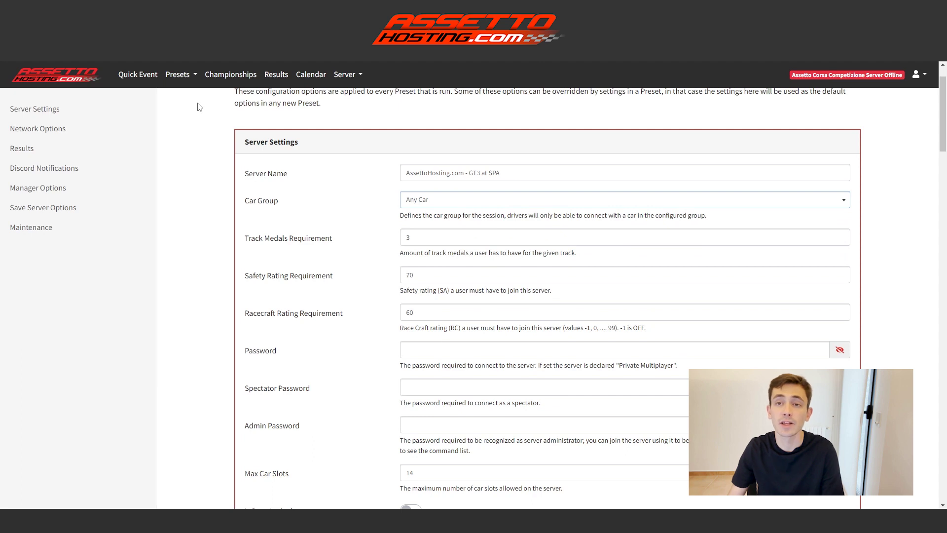
scroll(205, 122, "down", 1)
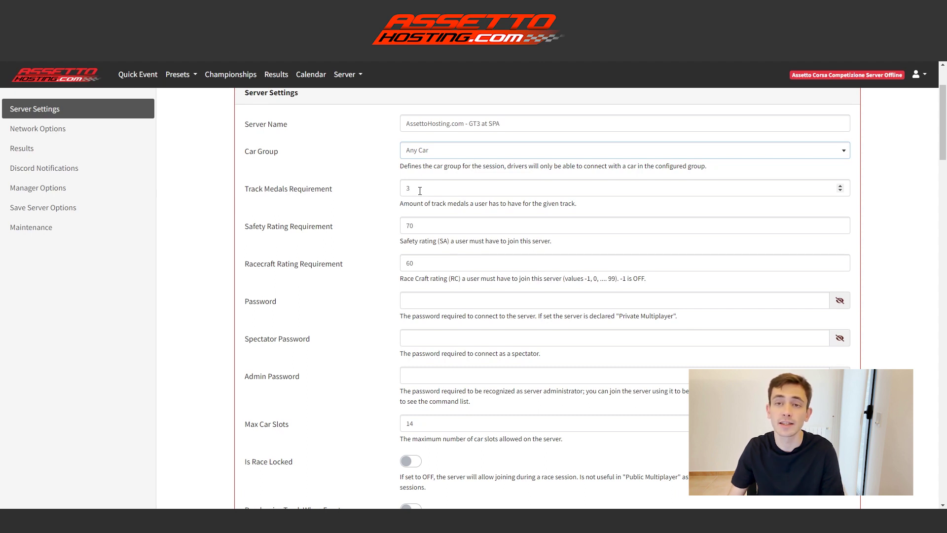
Step: Set Track Medals to 1, Safety Rating to 15 and Racecraft Rating to 15
double_click(401, 190)
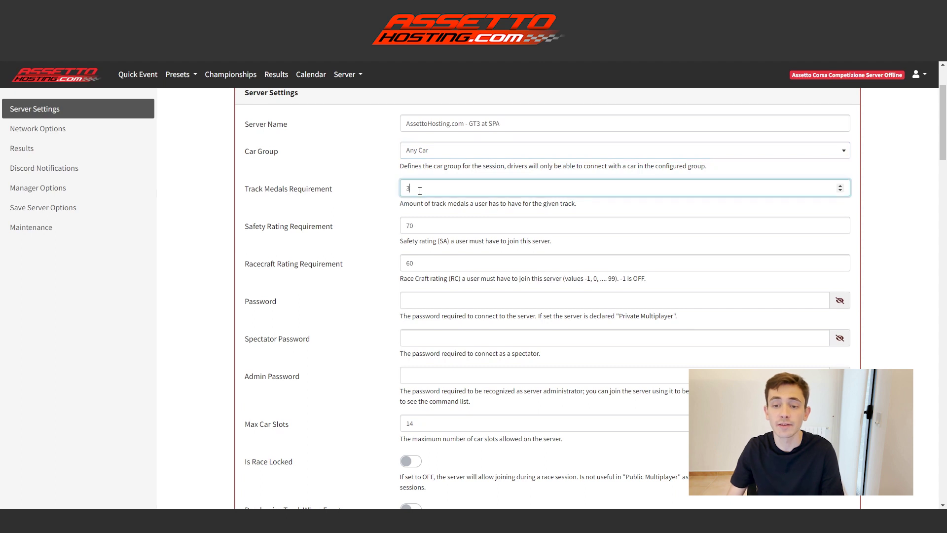
type("1")
double_click(400, 226)
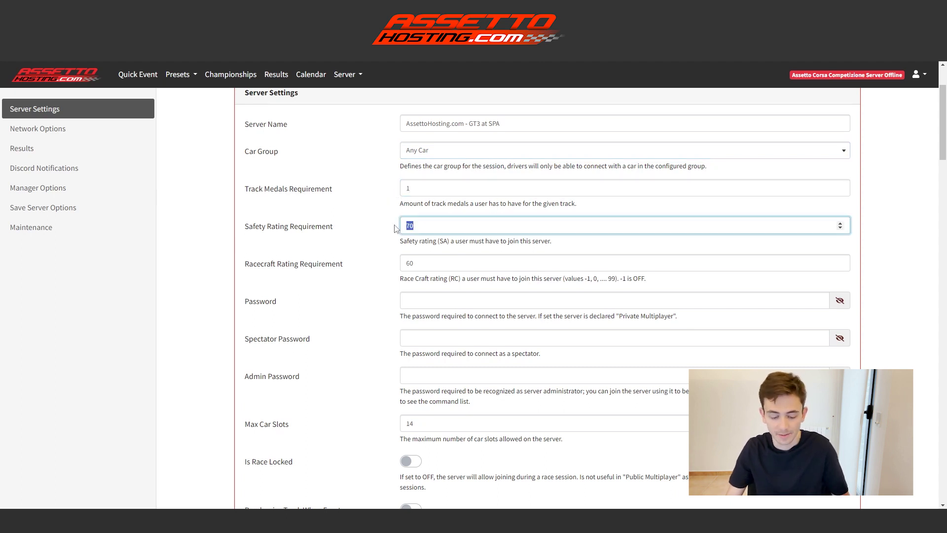
type("15")
double_click(386, 264)
type("15")
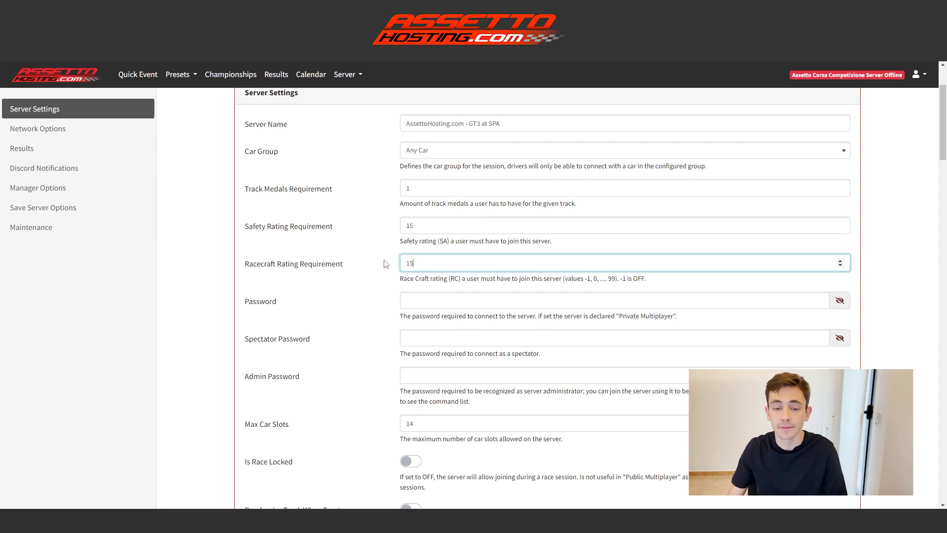
left_click(426, 298)
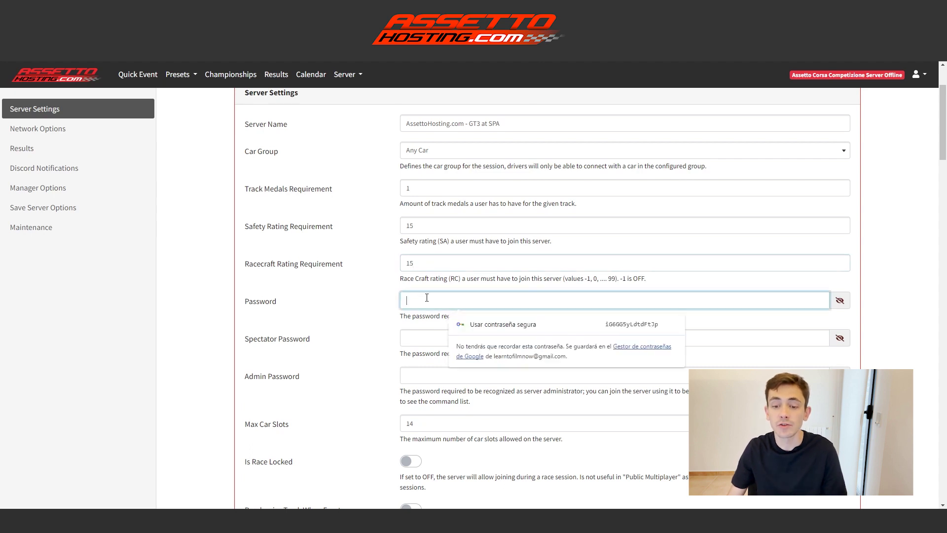
left_click(423, 336)
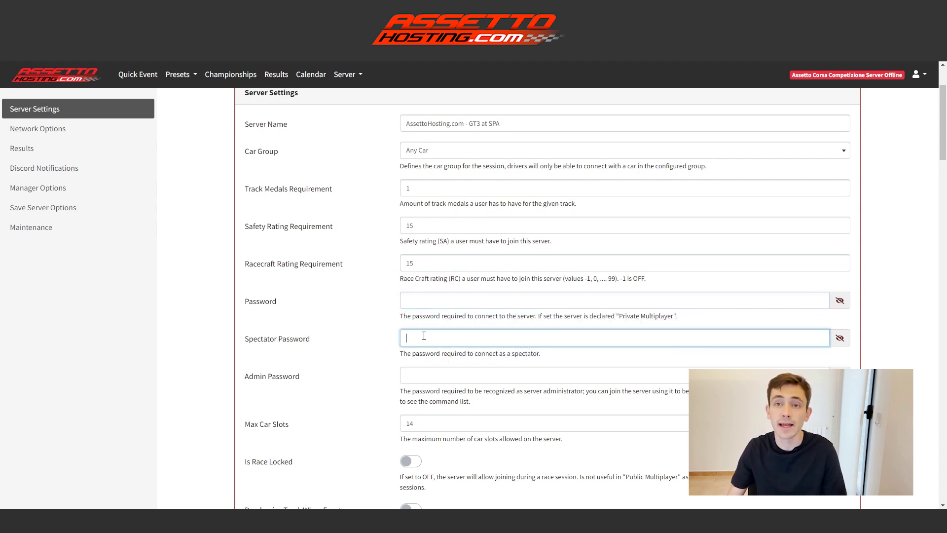
left_click(427, 375)
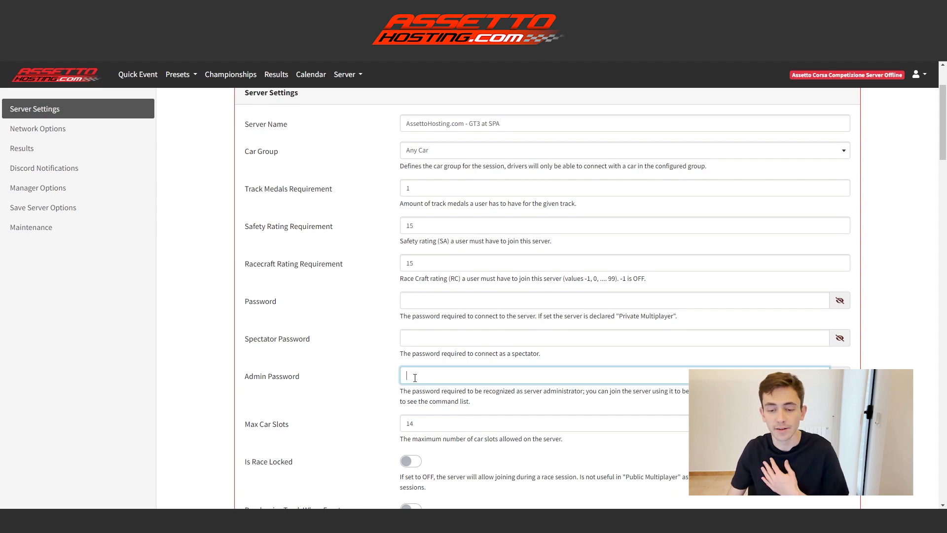
scroll(415, 377, "down", 1)
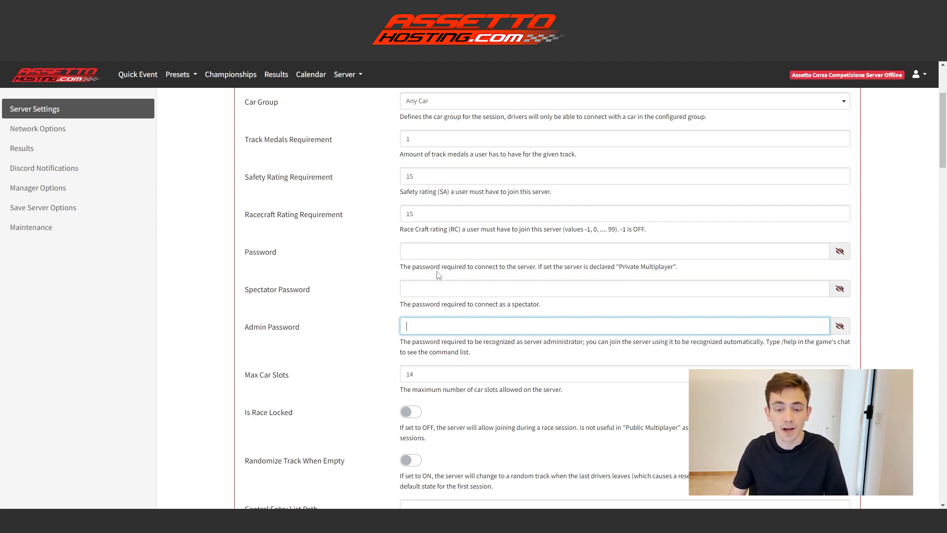
Step: Review the Network Options, noting the UDP and TCP port settings and UDP port 9762
scroll(438, 275, "down", 3)
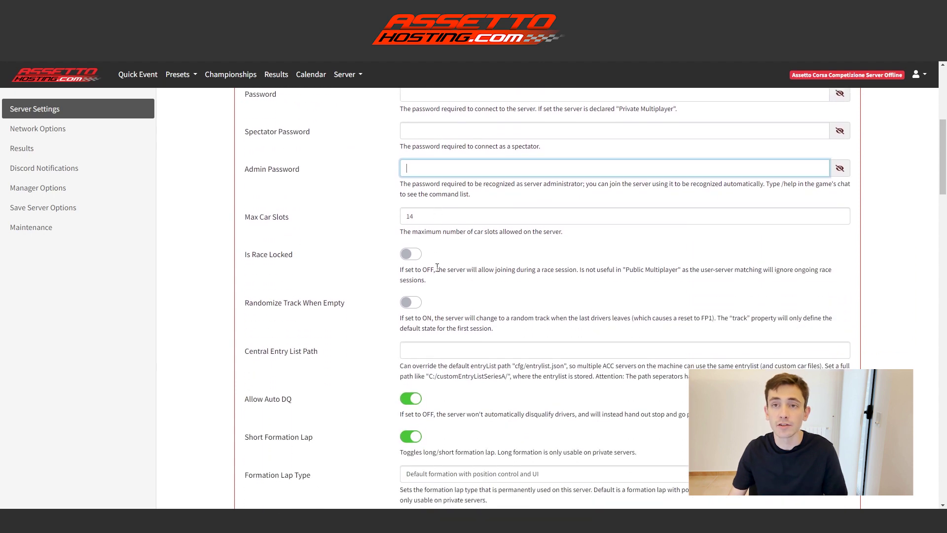
scroll(437, 266, "down", 1)
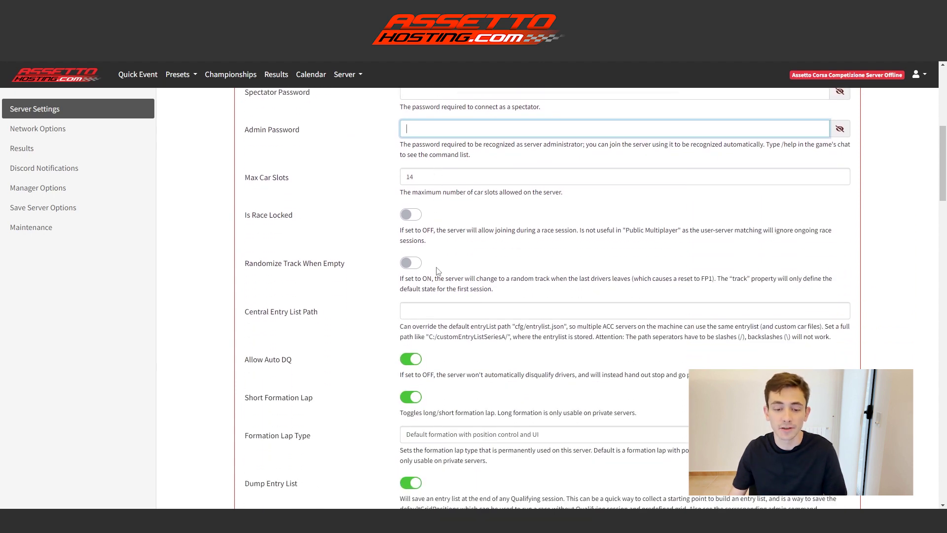
scroll(437, 271, "up", 2)
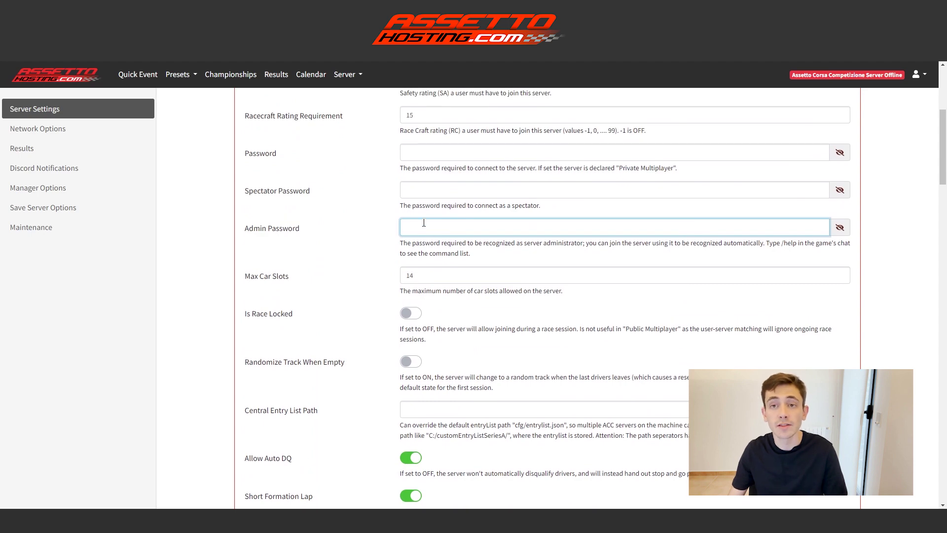
scroll(423, 223, "down", 9)
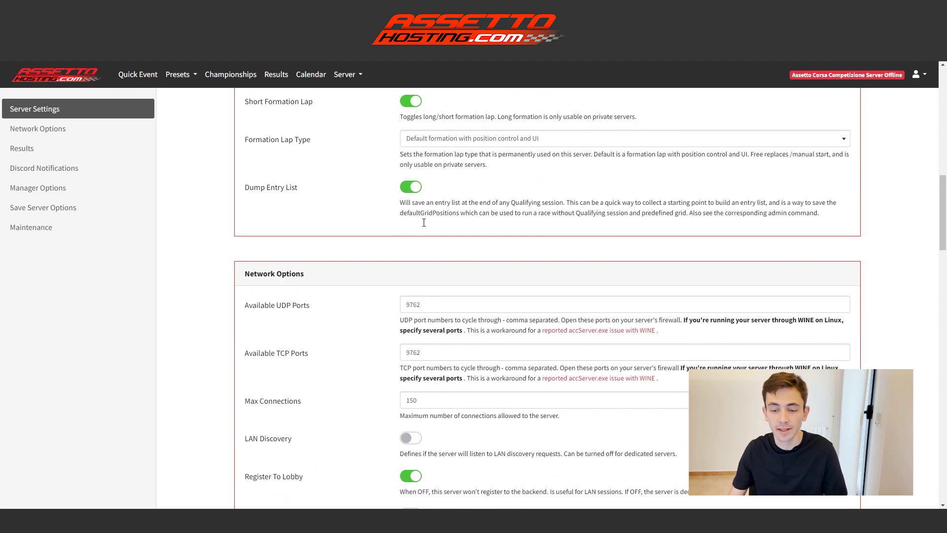
left_click_drag(310, 256, 250, 256)
left_click_drag(309, 304, 257, 304)
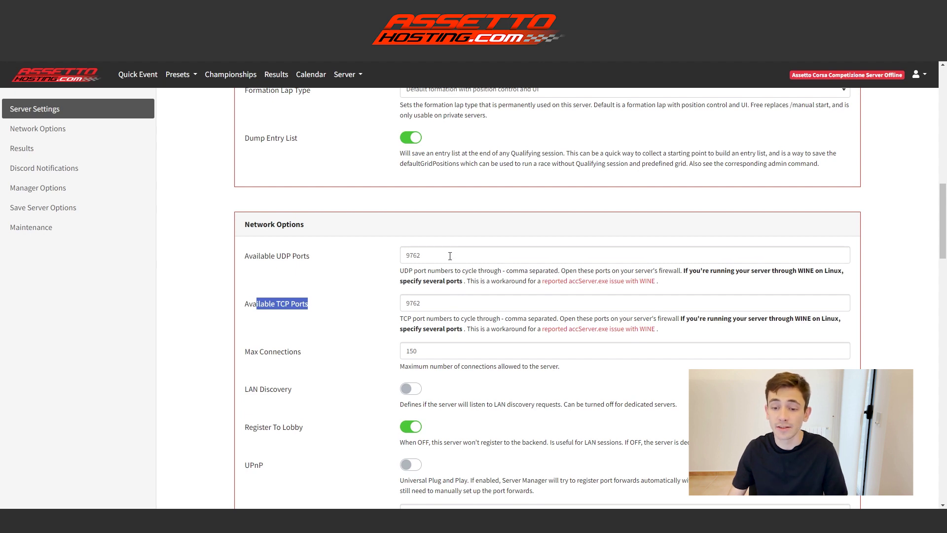
left_click_drag(421, 255, 415, 253)
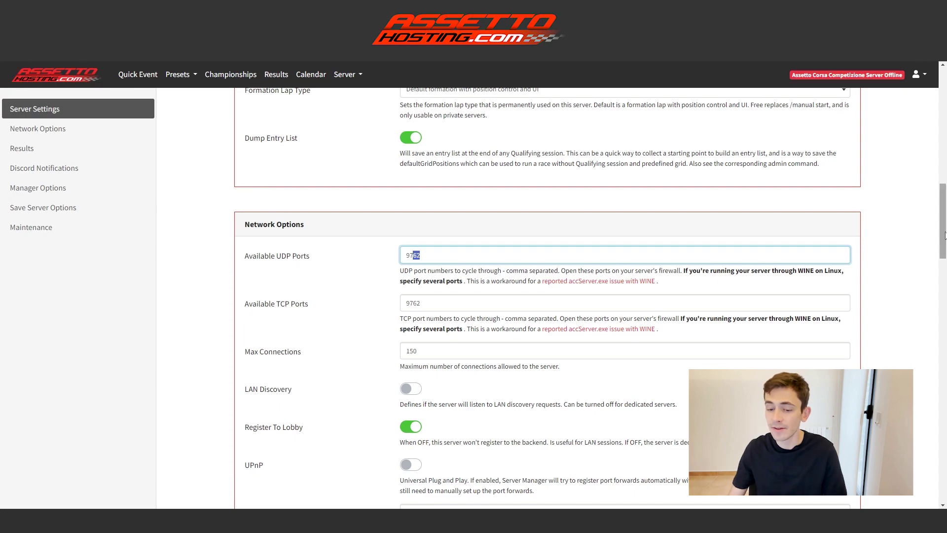
Step: Save the server options from the sidebar
left_click_drag(945, 236, 944, 452)
left_click(805, 376)
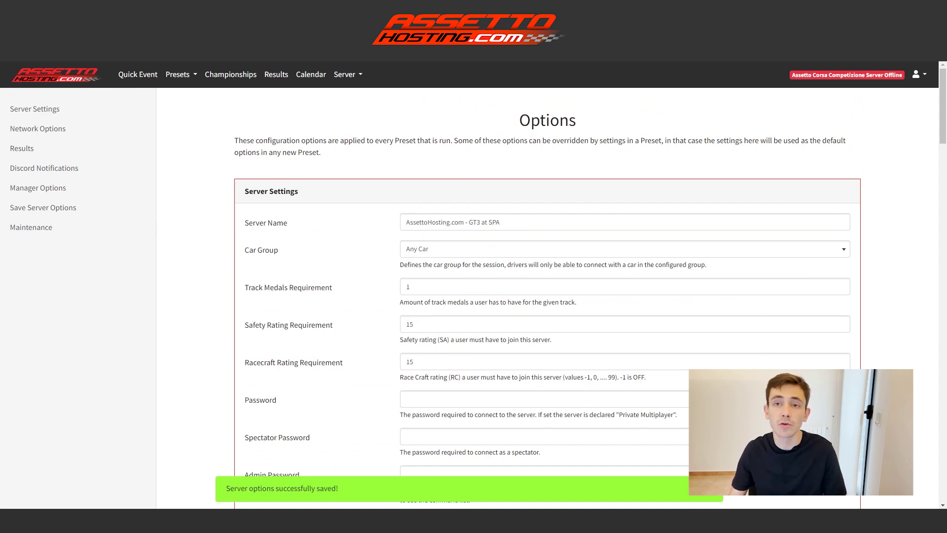
left_click(144, 77)
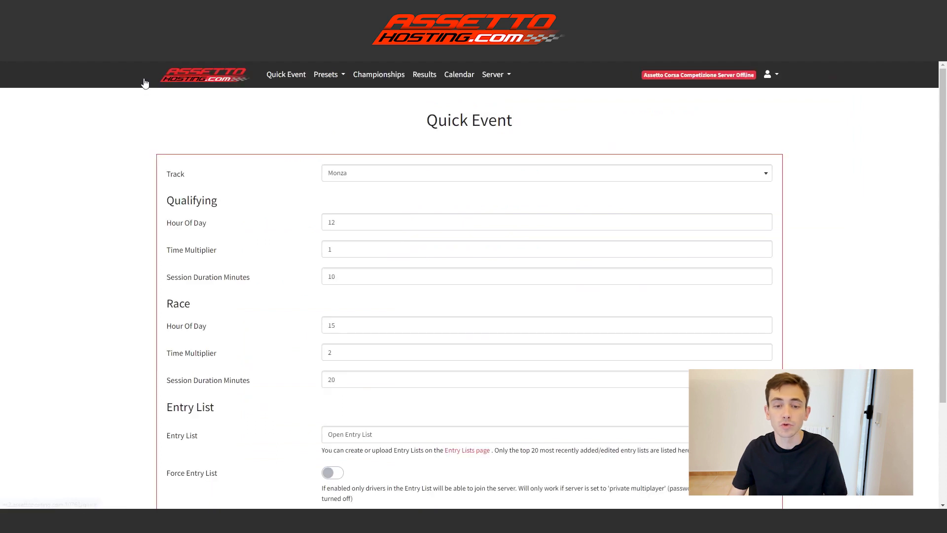
Step: Change the Quick Event track from Monza to Spa
left_click(408, 177)
scroll(408, 207, "down", 6)
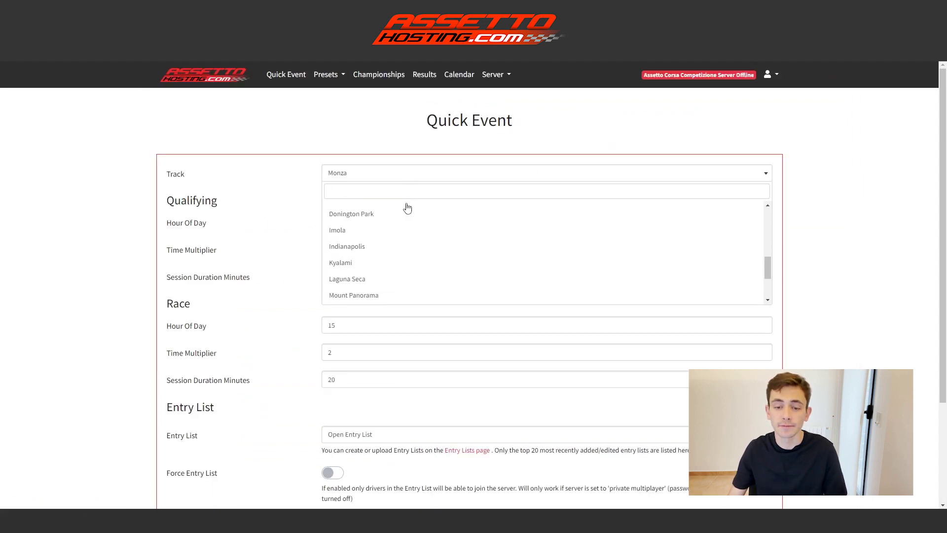
scroll(405, 216, "up", 6)
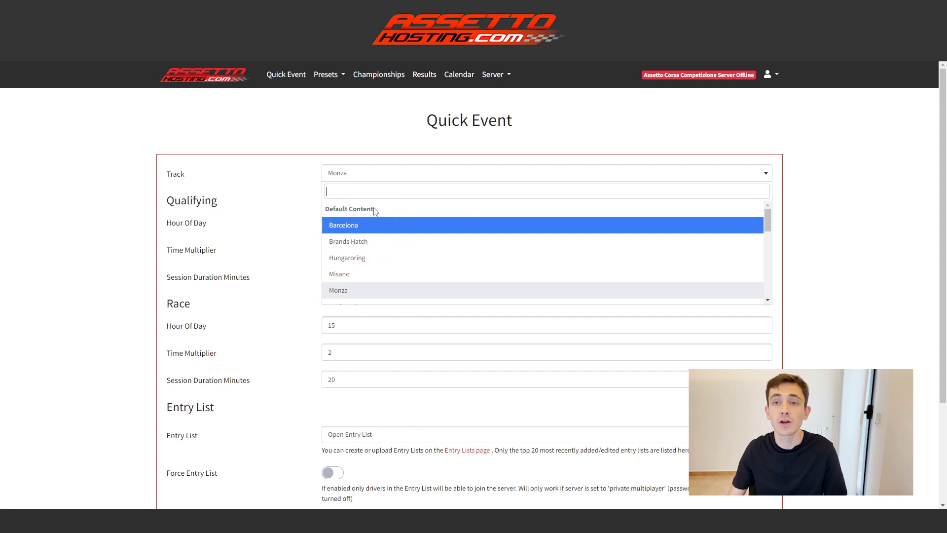
scroll(376, 211, "down", 3)
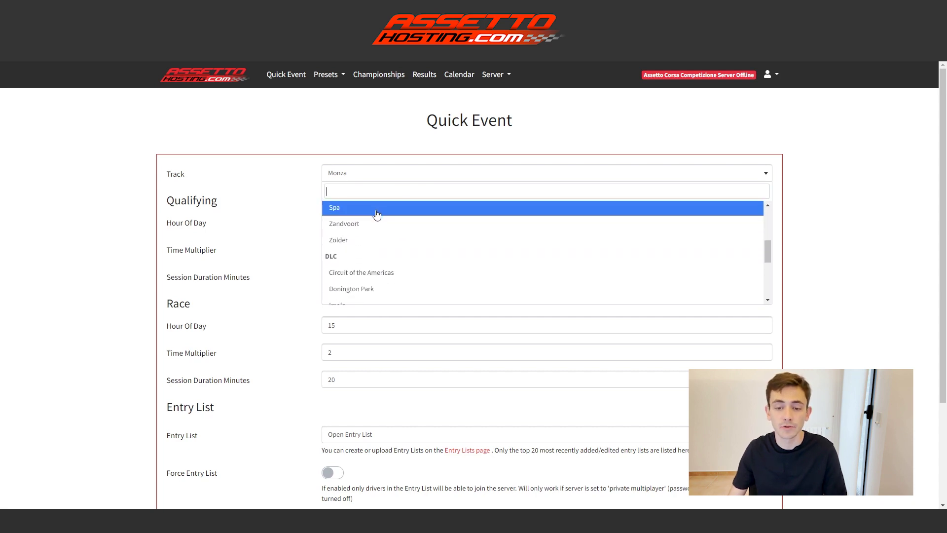
scroll(405, 227, "up", 1)
left_click(375, 247)
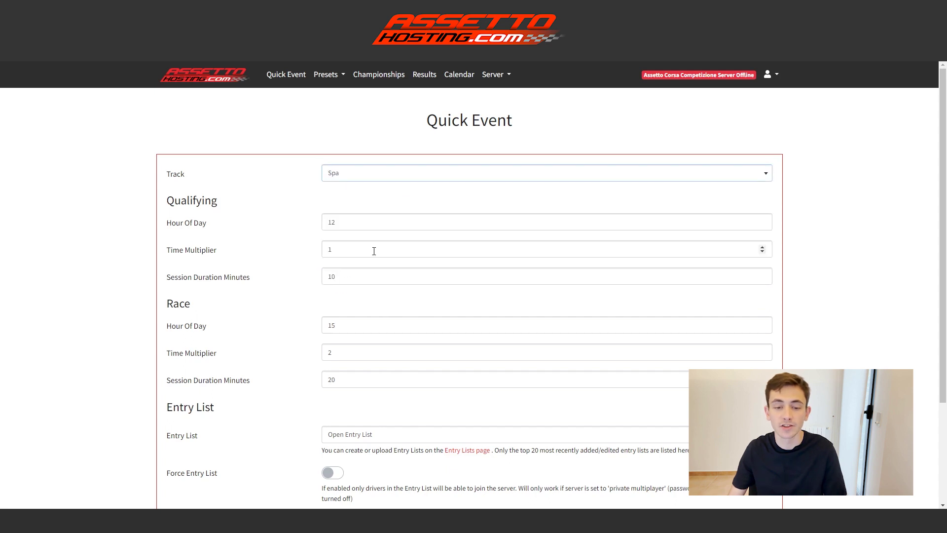
scroll(375, 249, "down", 1)
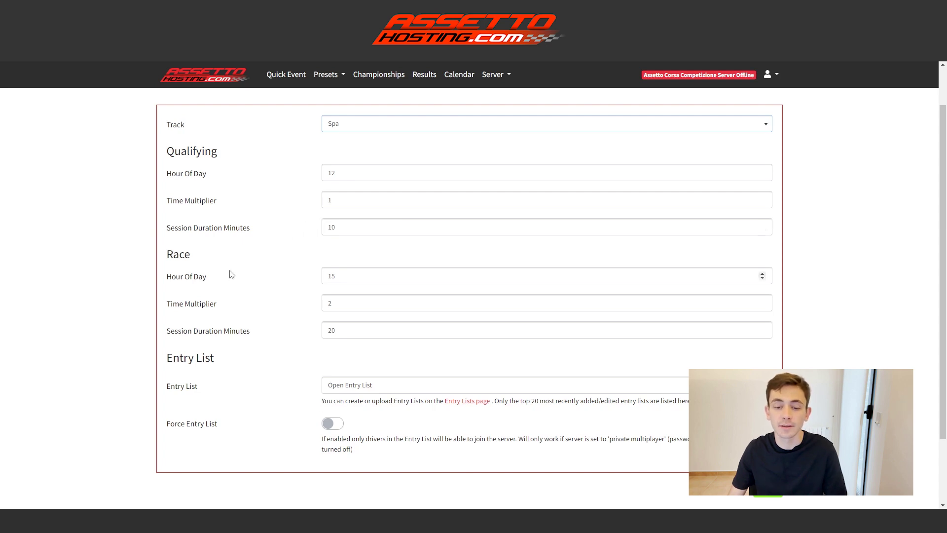
scroll(231, 274, "down", 1)
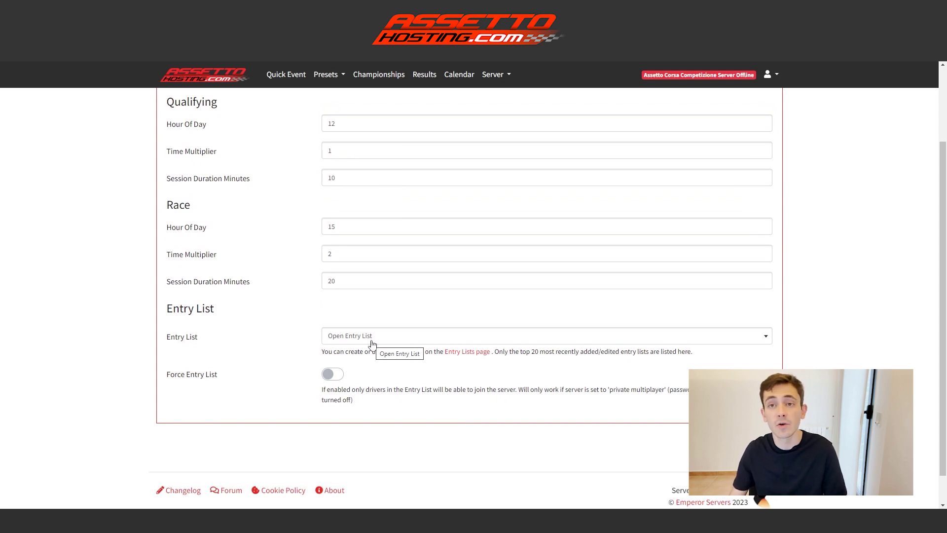
left_click(372, 344)
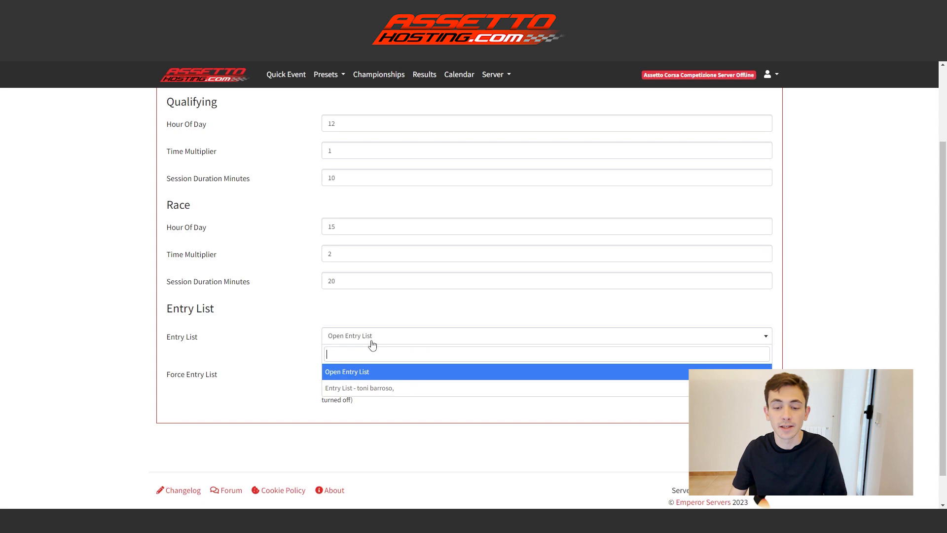
left_click(349, 387)
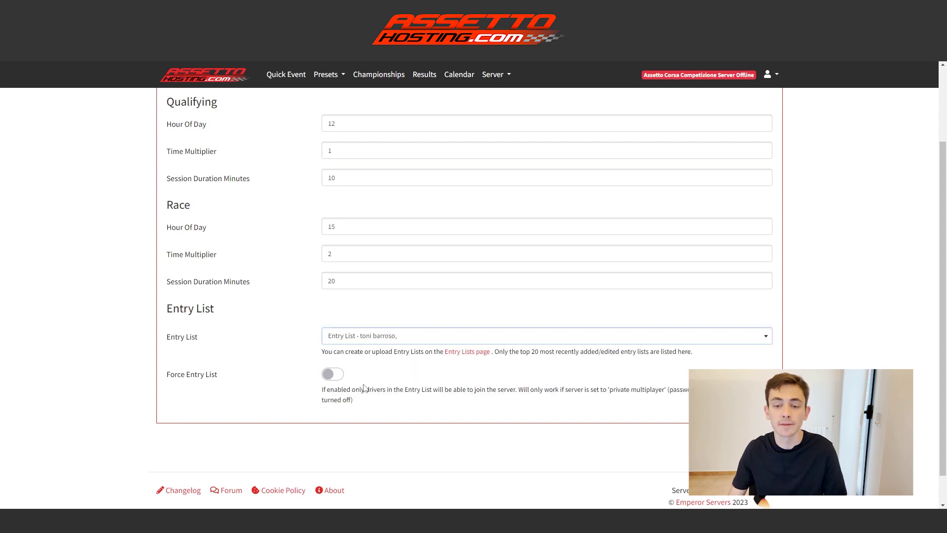
left_click(381, 336)
left_click(375, 375)
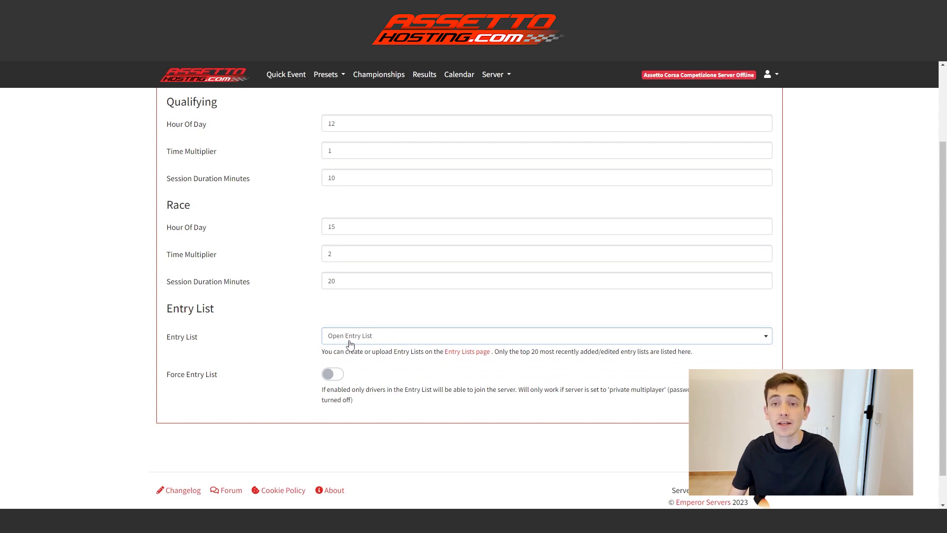
scroll(370, 343, "up", 2)
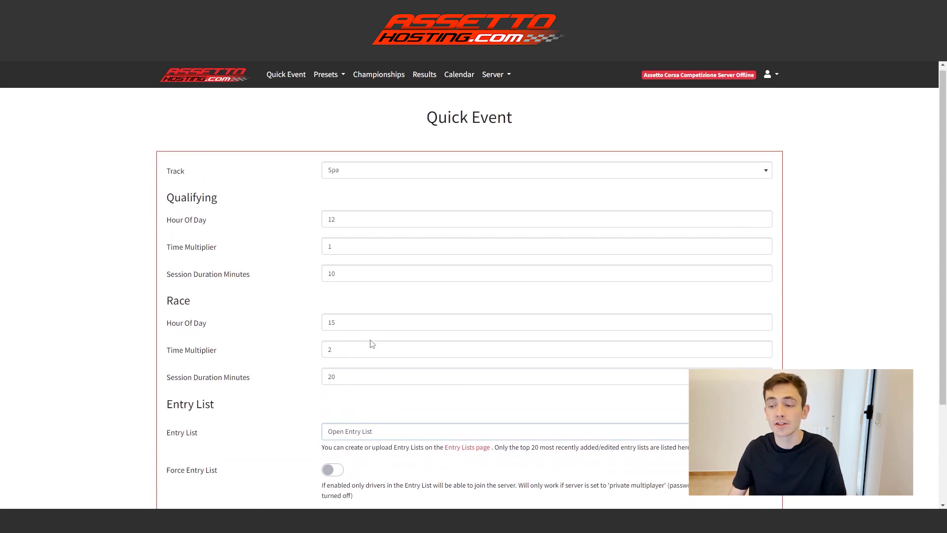
Step: Stop the running Spa server from the server status menu
scroll(372, 344, "down", 3)
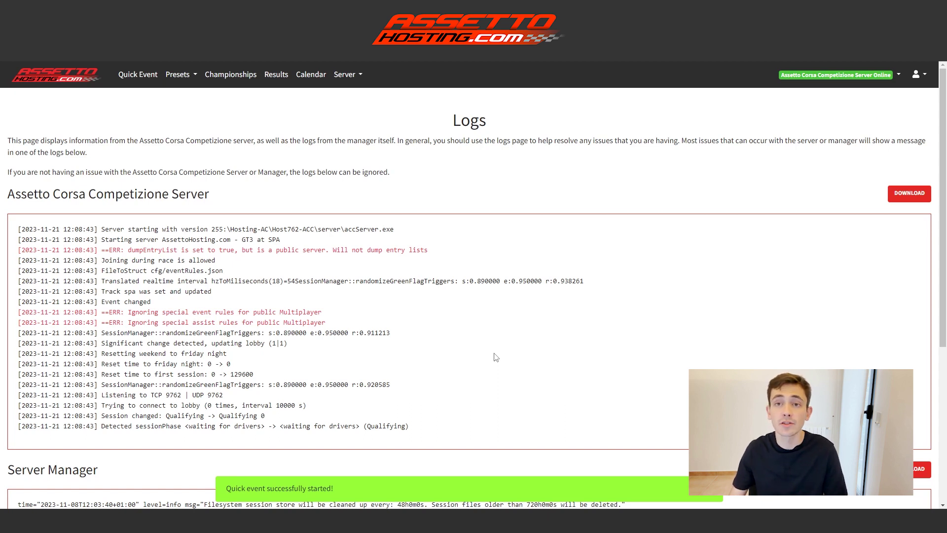
left_click(896, 78)
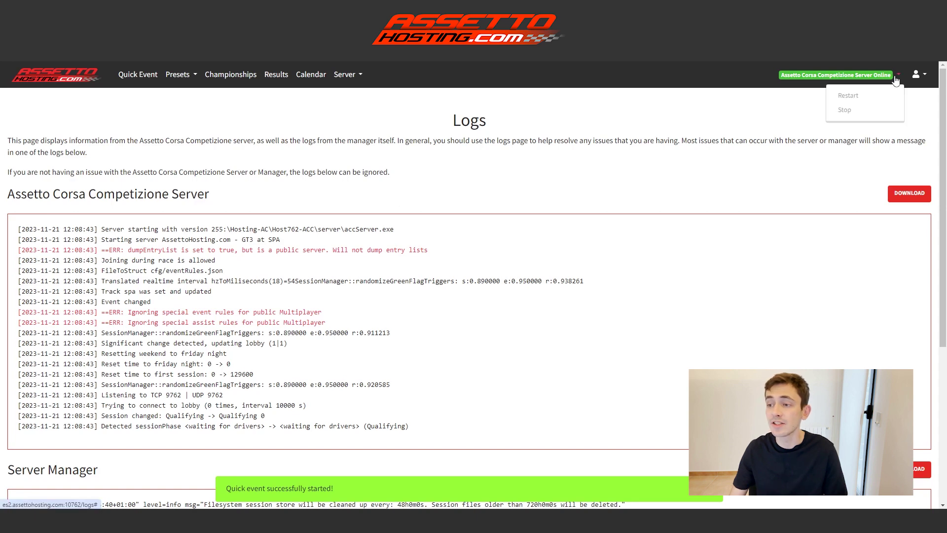
left_click(873, 112)
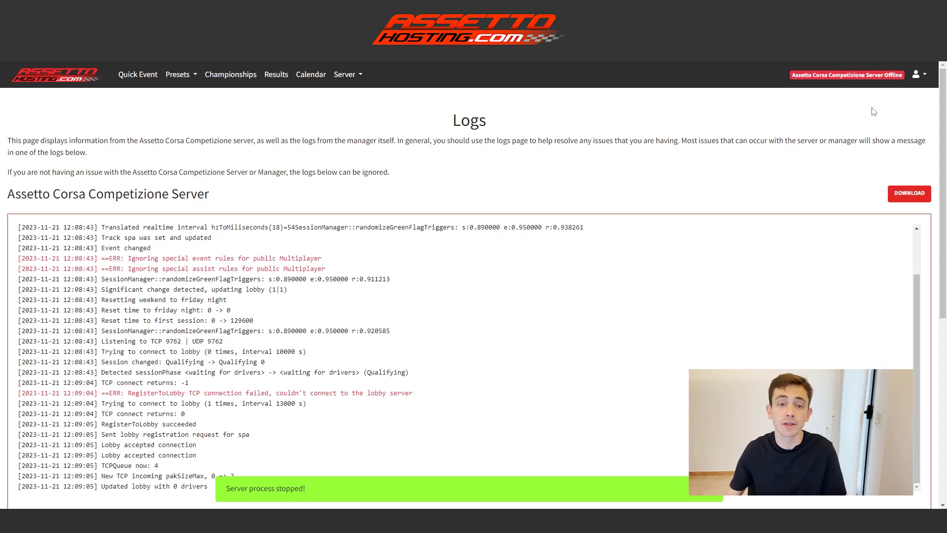
Step: Create a new preset from the Presets list with Brands Hatch as its track
left_click(181, 74)
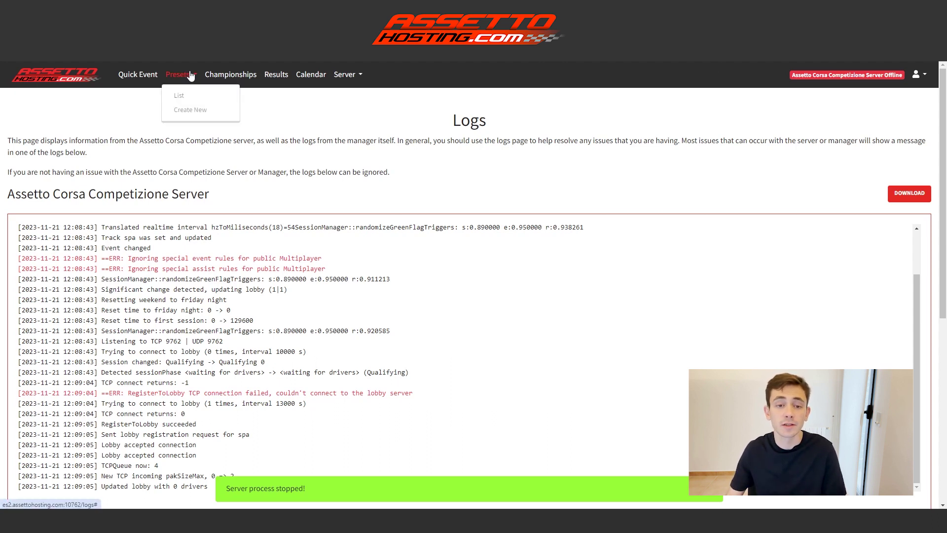
left_click(184, 93)
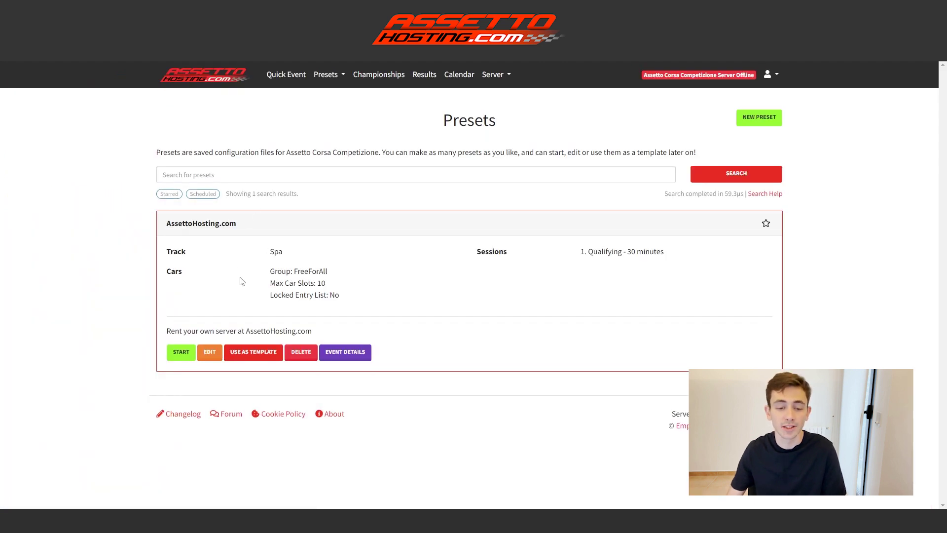
left_click(771, 123)
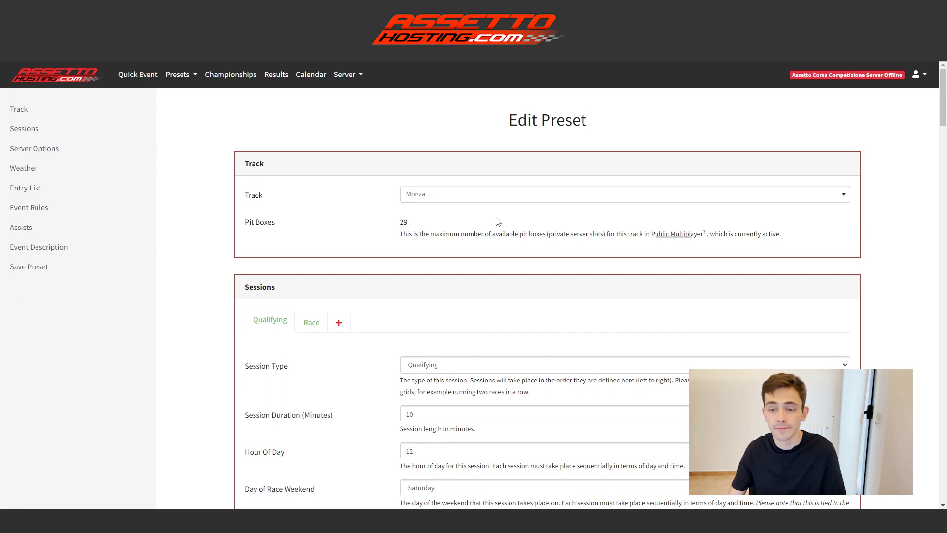
left_click(487, 196)
left_click(464, 262)
Step: Name the preset TEST and save it
scroll(320, 257, "down", 2)
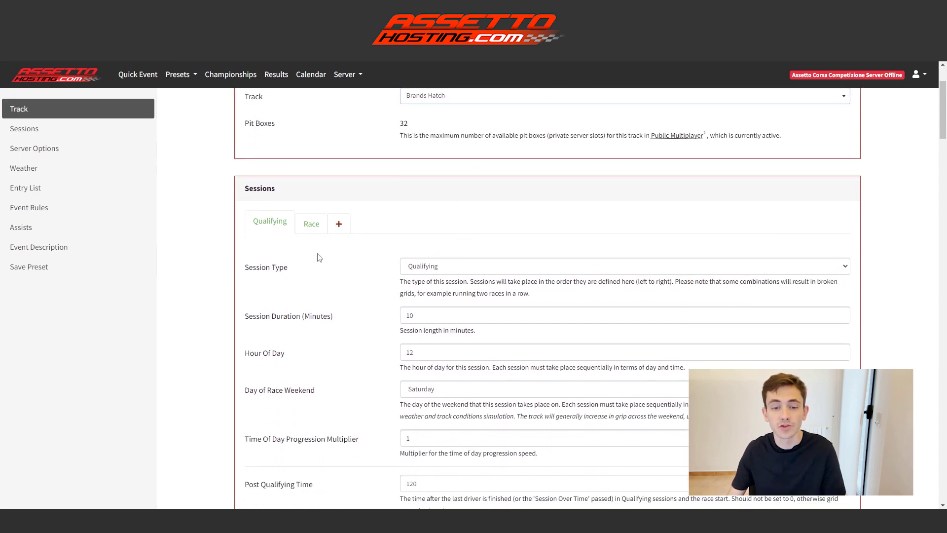
scroll(427, 266, "down", 6)
scroll(427, 265, "down", 3)
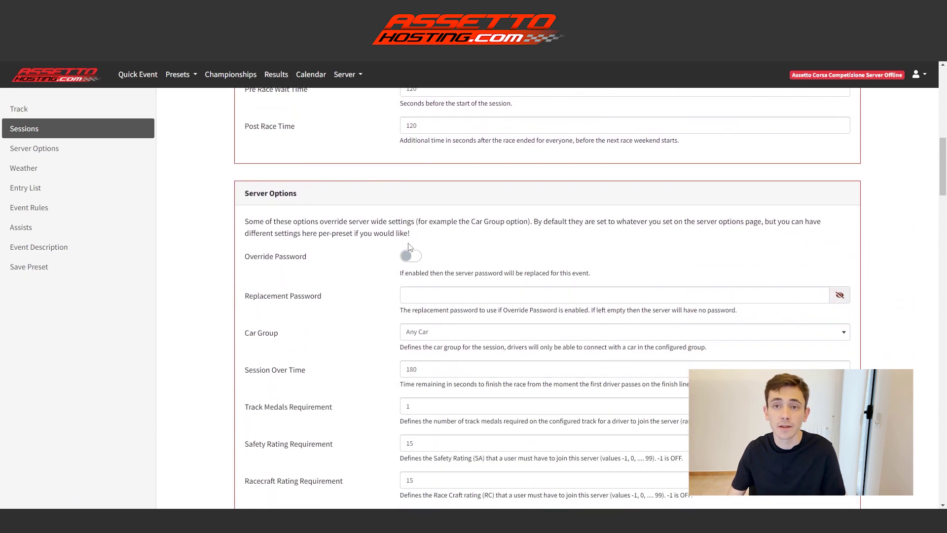
scroll(409, 247, "down", 10)
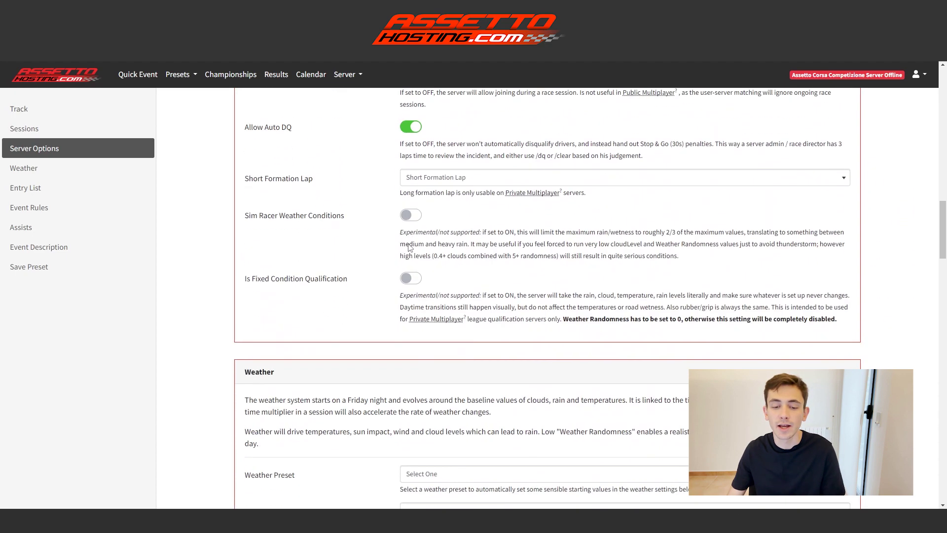
scroll(409, 247, "down", 8)
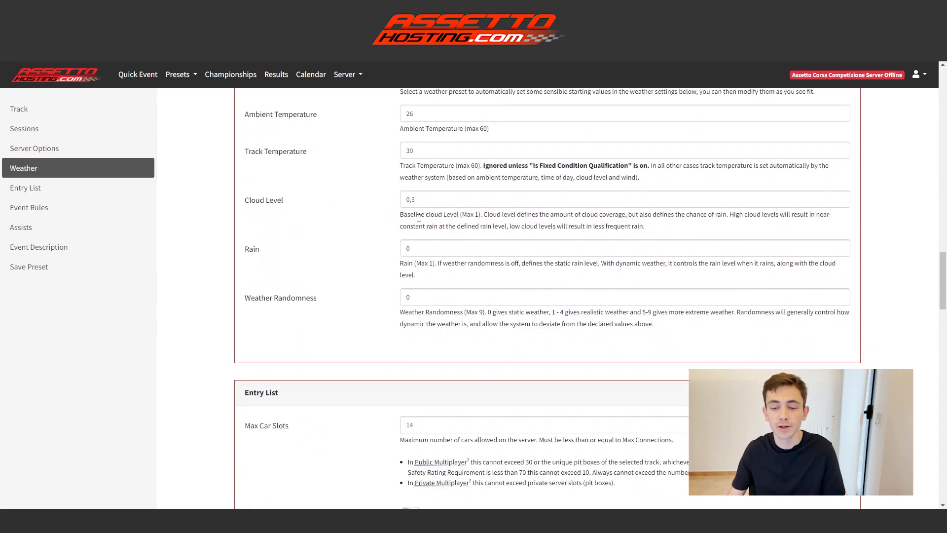
scroll(419, 218, "down", 3)
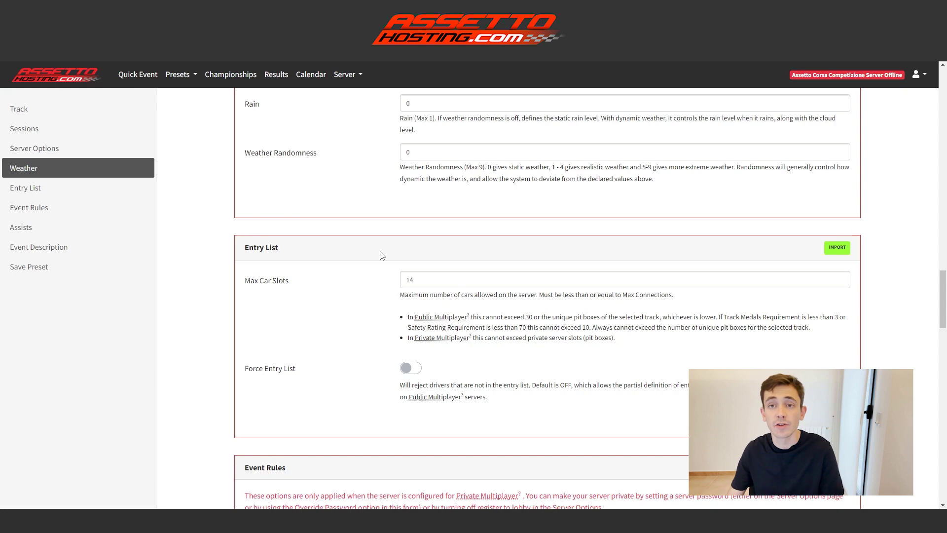
scroll(380, 257, "down", 8)
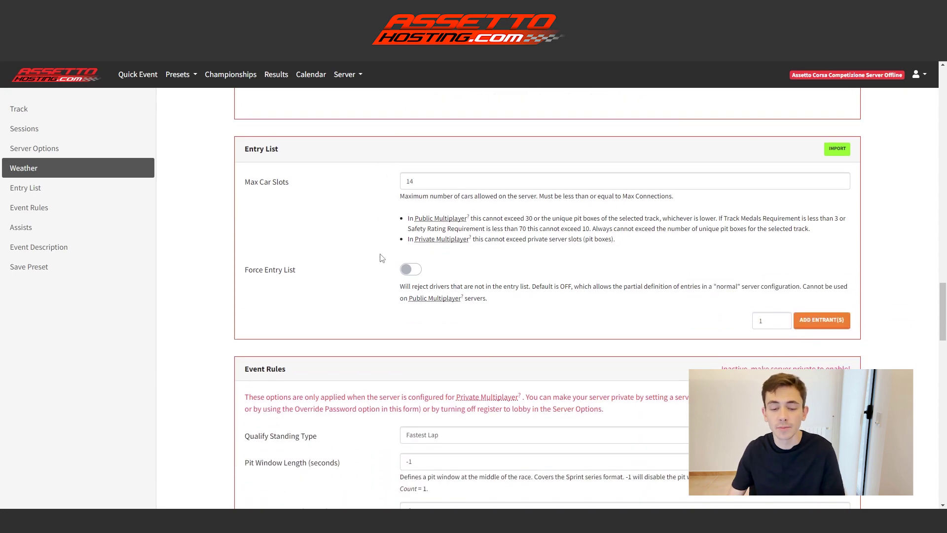
scroll(381, 256, "down", 11)
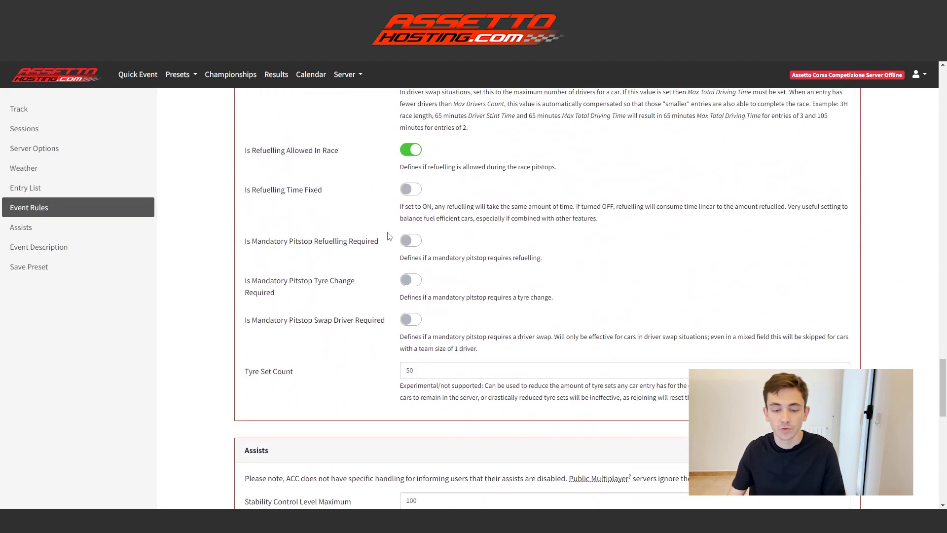
scroll(328, 246, "down", 5)
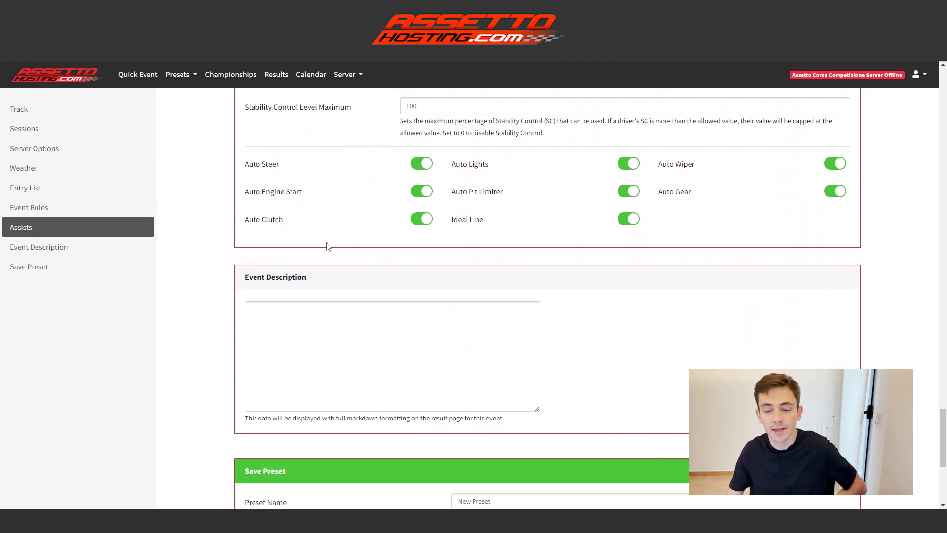
left_click_drag(529, 405, 437, 405)
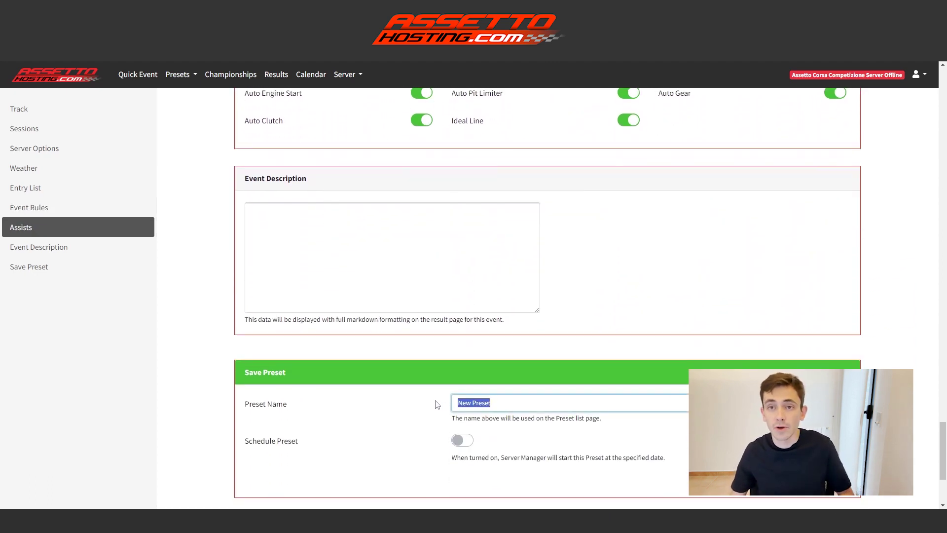
type("TEST")
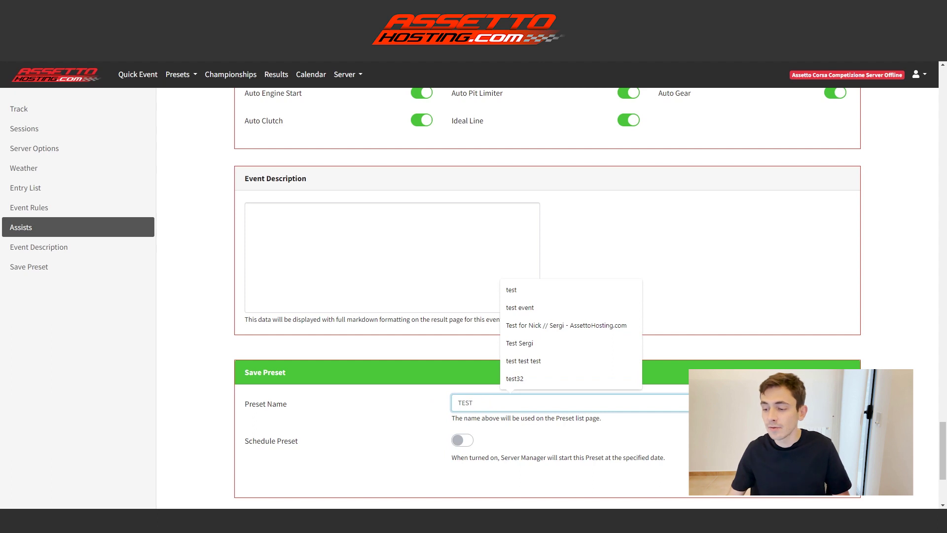
key("Return")
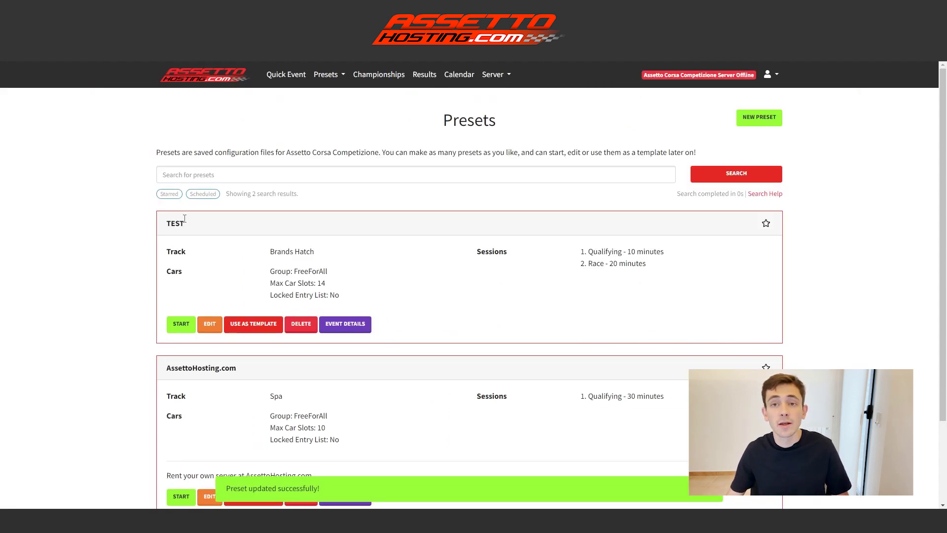
Step: Start the TEST preset on the server, then stop the server
left_click(178, 328)
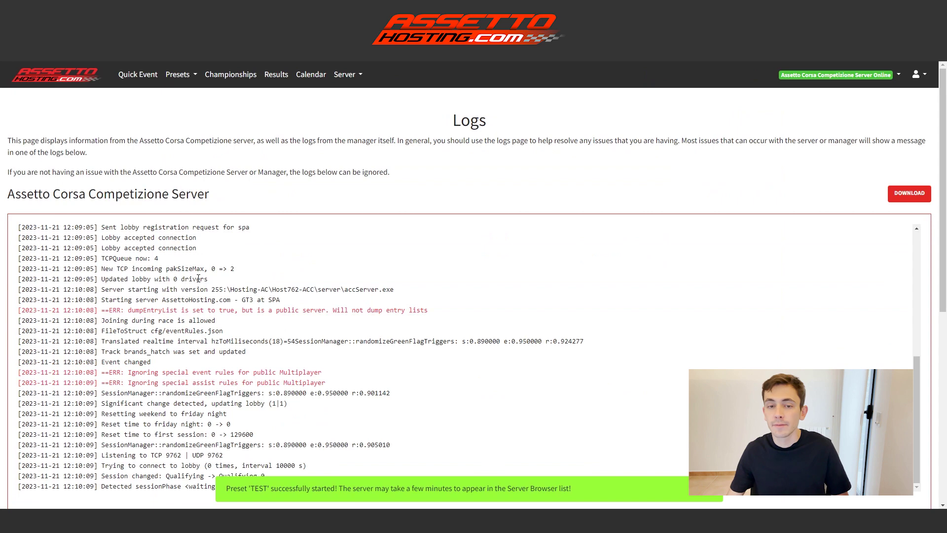
left_click(898, 75)
left_click(864, 112)
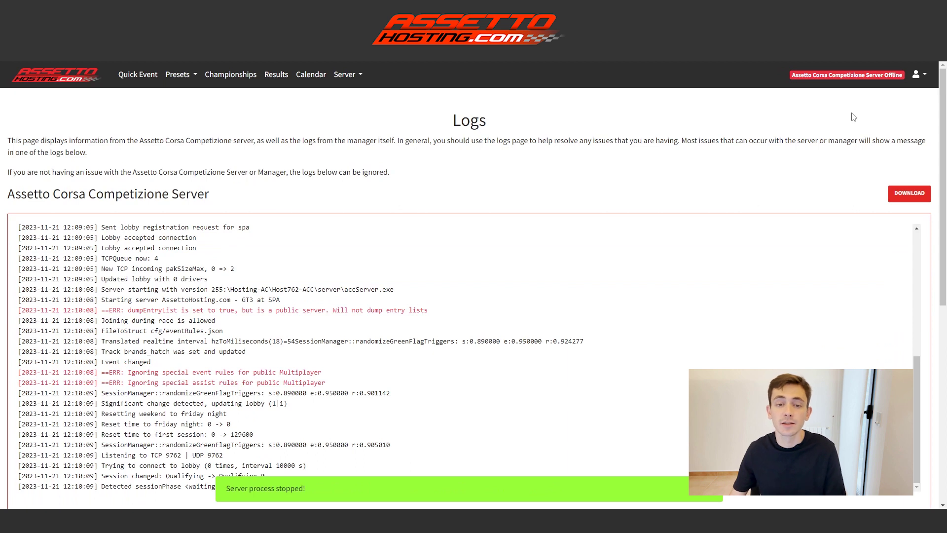
left_click(225, 74)
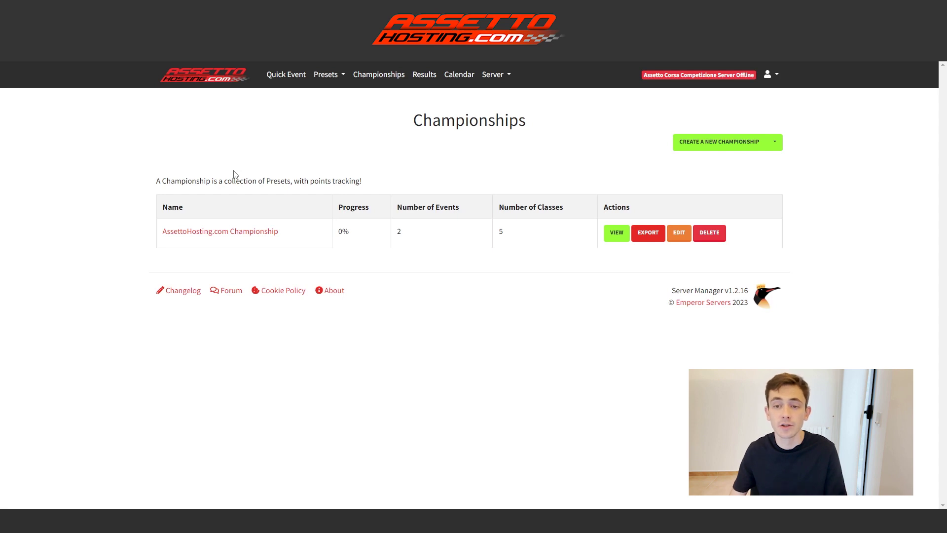
Step: Open the Results list and view the Tue, 01 Mar 2022 18:26:20 Spa race result
left_click(432, 79)
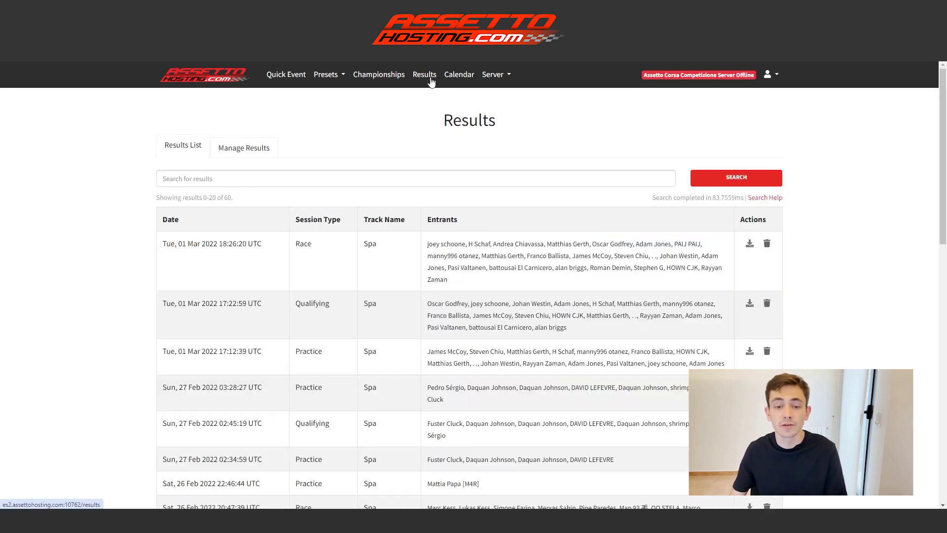
scroll(415, 187, "down", 2)
scroll(414, 202, "down", 7)
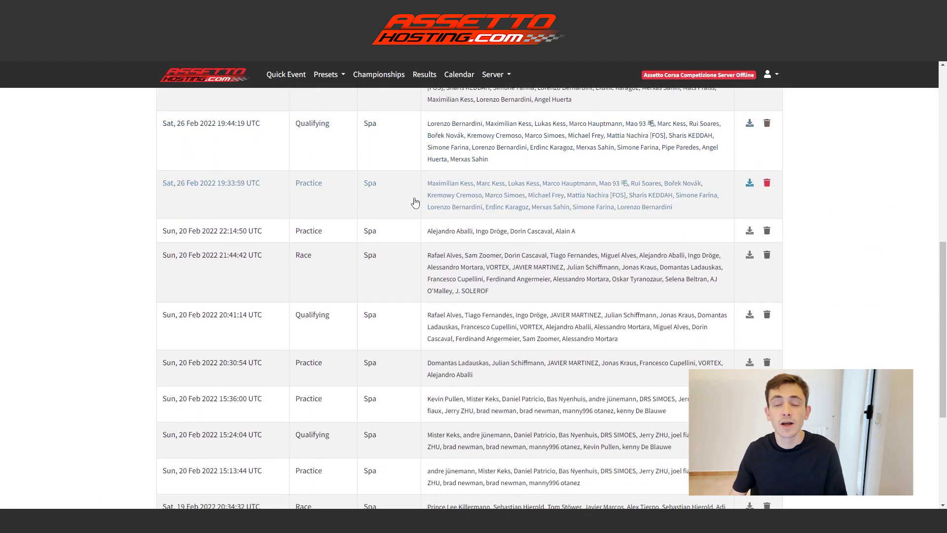
scroll(415, 201, "up", 4)
scroll(414, 202, "up", 5)
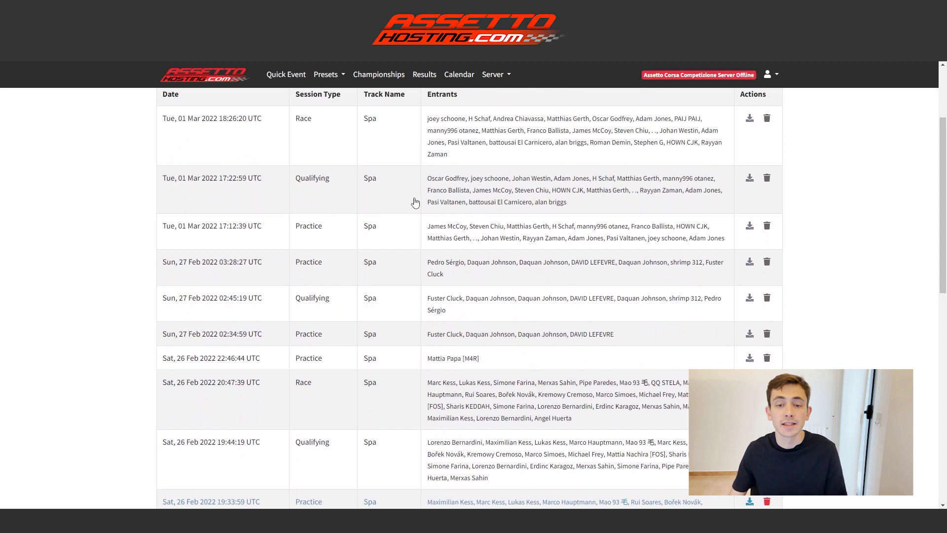
left_click(255, 154)
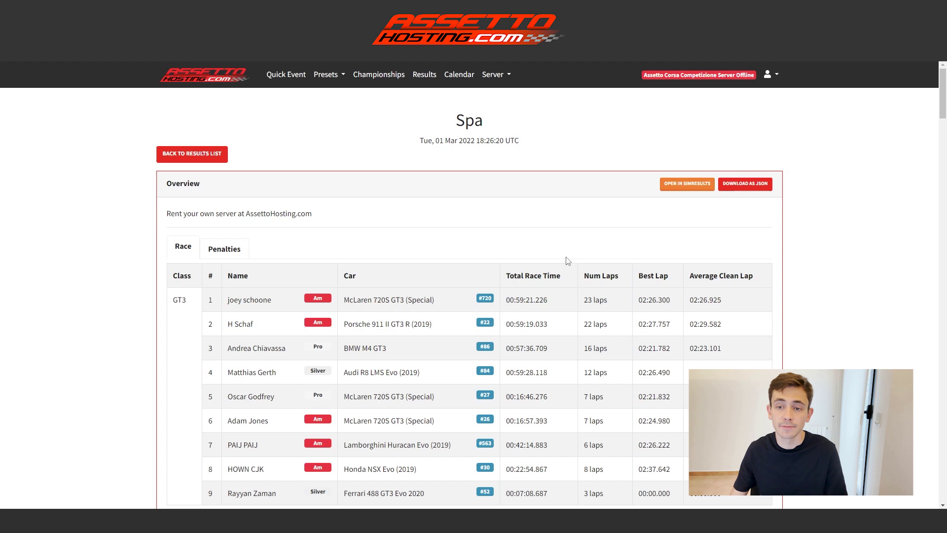
left_click(463, 84)
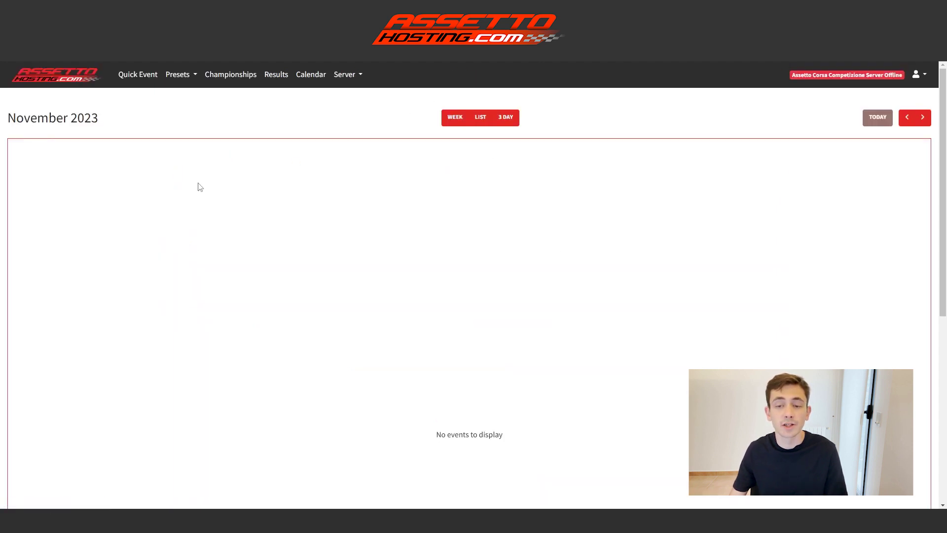
Step: Switch the November 2023 calendar to Week view, then to 3 Day view
left_click(455, 117)
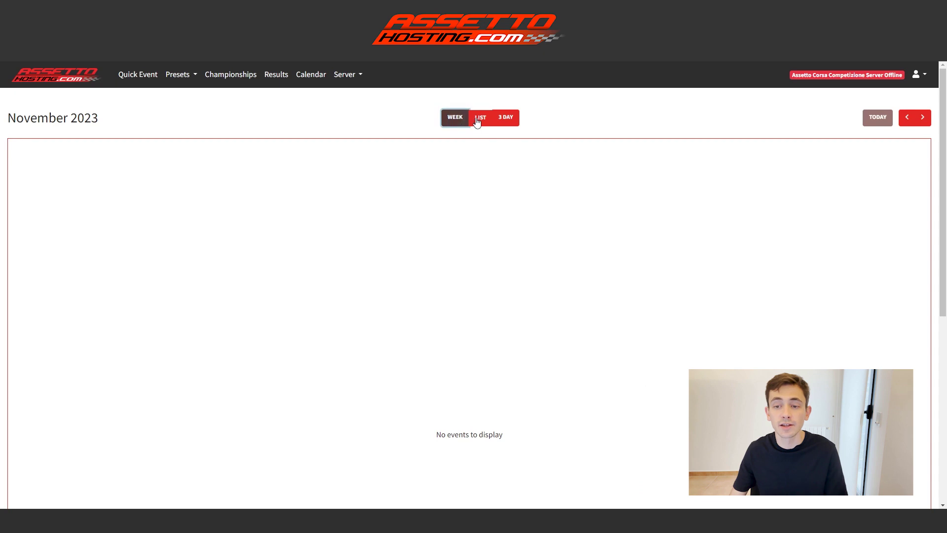
left_click(505, 119)
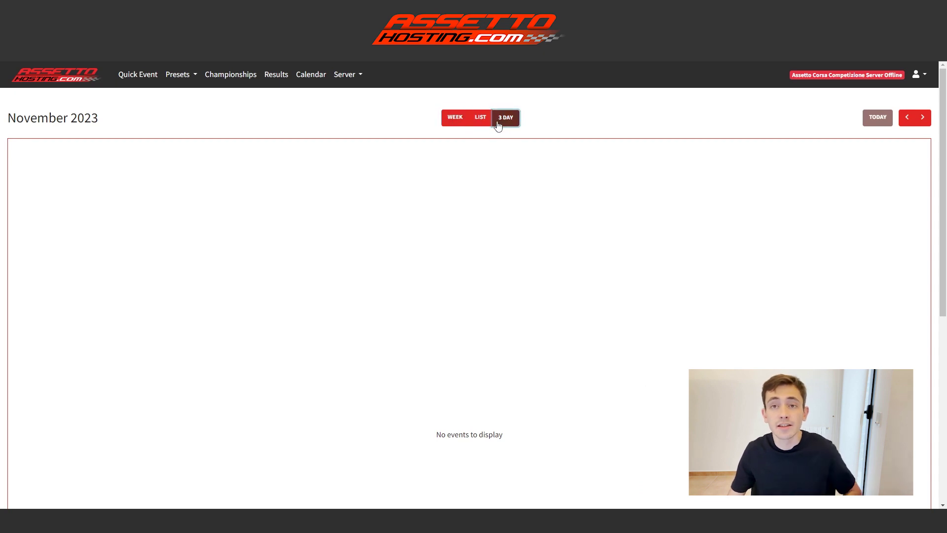